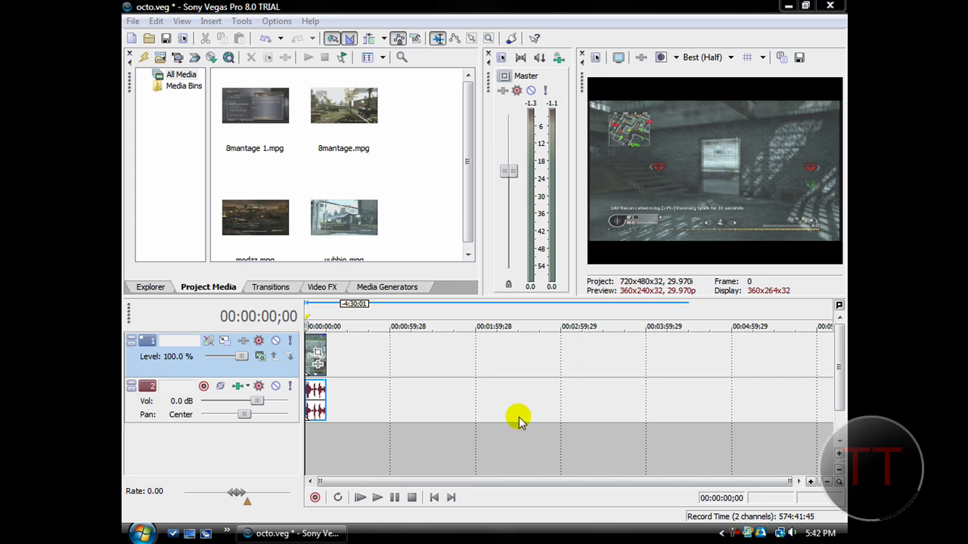
Preview the first seconds of the gameplay clip, then stop back at 00:00:00;00
{"action": "left_click", "coordinate": [377, 497]}
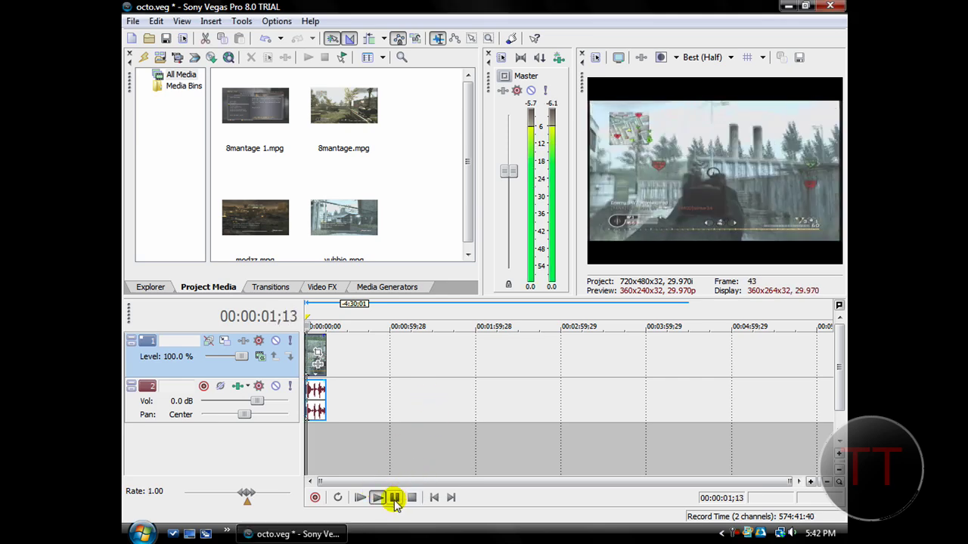
{"action": "left_click", "coordinate": [393, 499]}
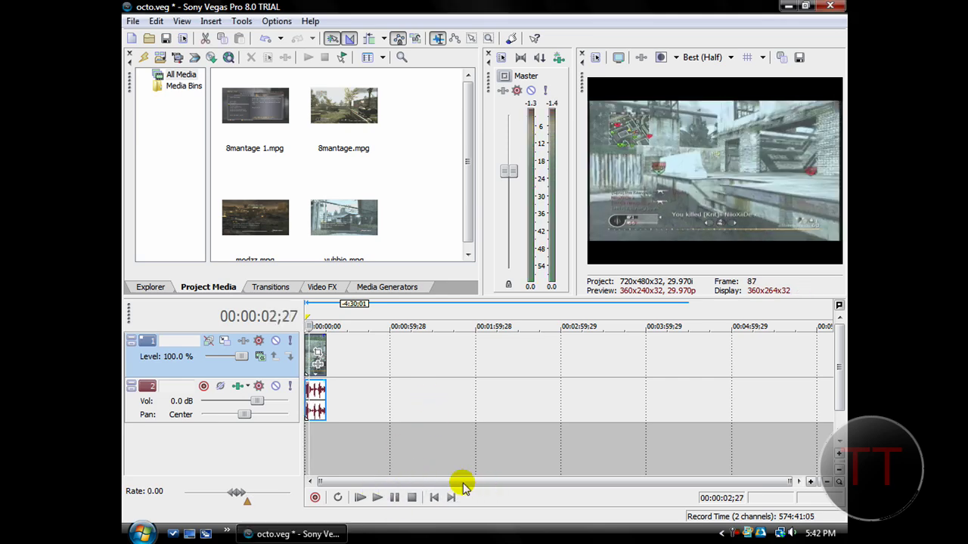
{"action": "left_click", "coordinate": [434, 497]}
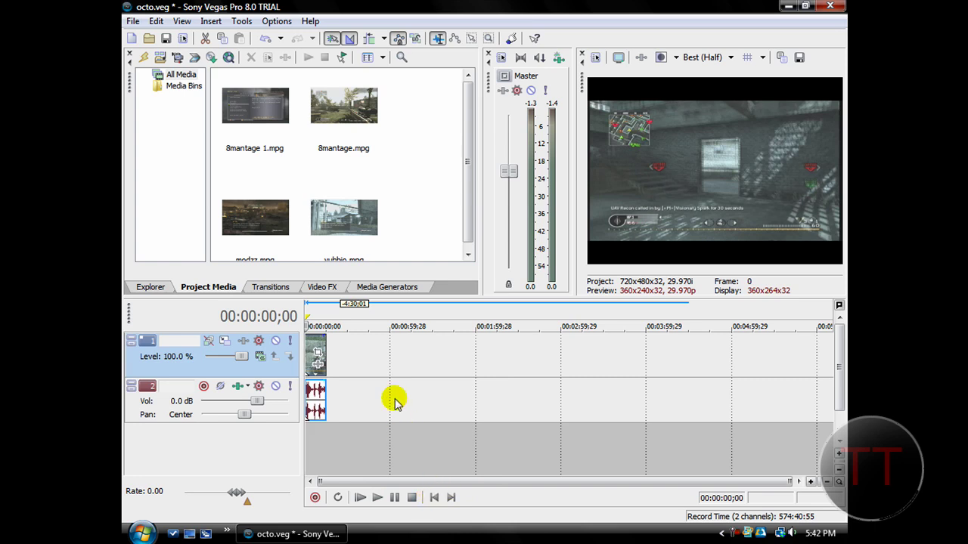
Apply a Saturation Adjust preset from the Video FX list to the gameplay clip
{"action": "left_click", "coordinate": [327, 289]}
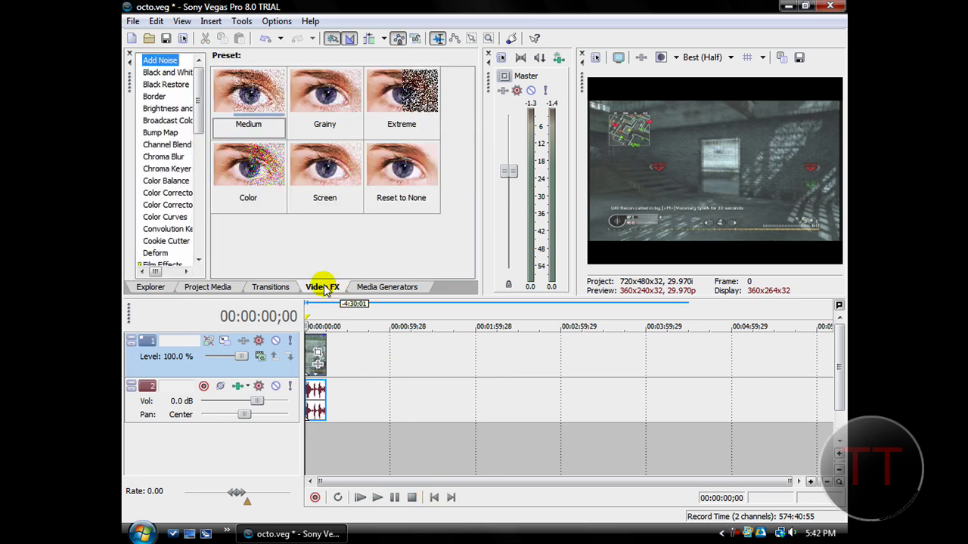
{"action": "left_click_drag", "start_coordinate": [195, 90], "coordinate": [197, 204]}
{"action": "left_click", "coordinate": [168, 181]}
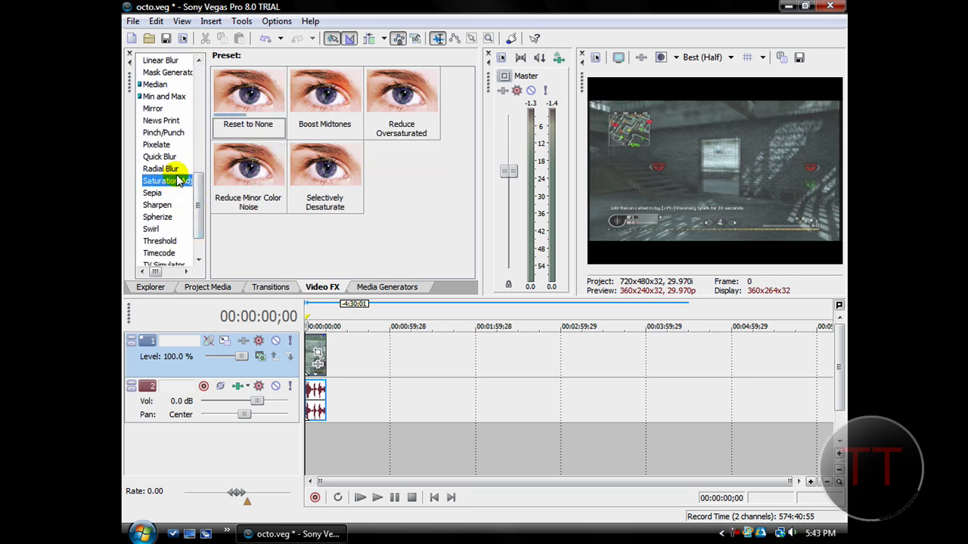
{"action": "left_click_drag", "start_coordinate": [242, 95], "coordinate": [318, 352]}
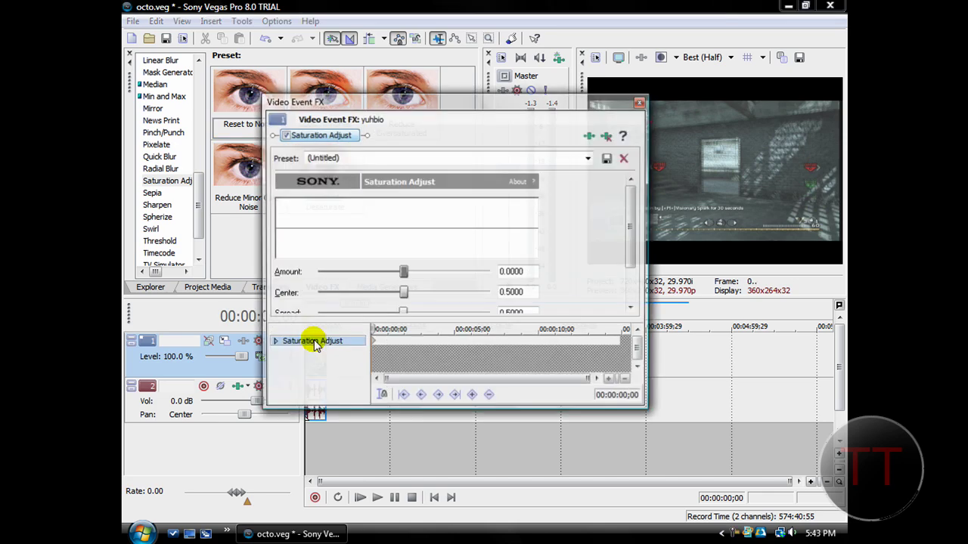
Set Saturation Adjust Amount to 1.0, Center to 0 and Spread to 1.0
{"action": "left_click_drag", "start_coordinate": [630, 205], "coordinate": [631, 250]}
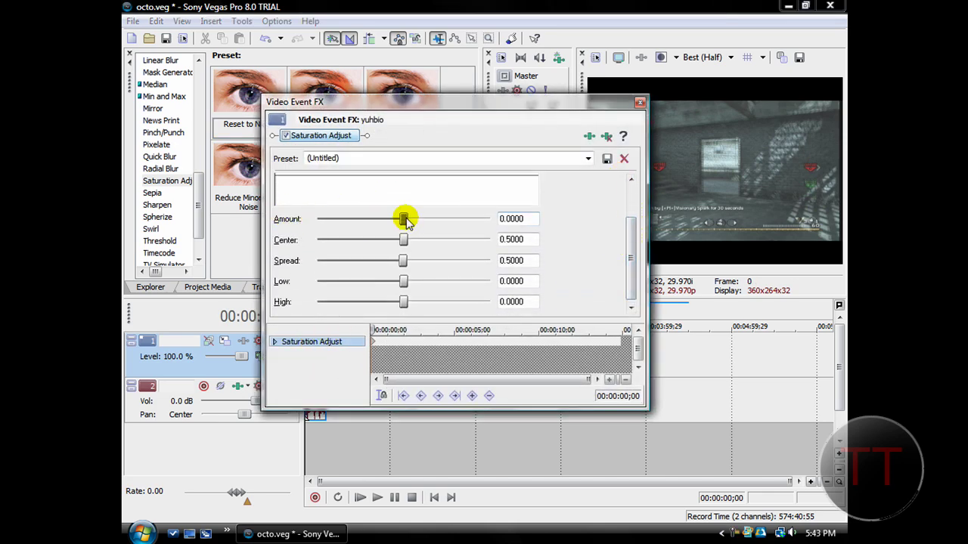
{"action": "left_click_drag", "start_coordinate": [404, 219], "coordinate": [522, 221]}
{"action": "left_click_drag", "start_coordinate": [401, 240], "coordinate": [310, 249]}
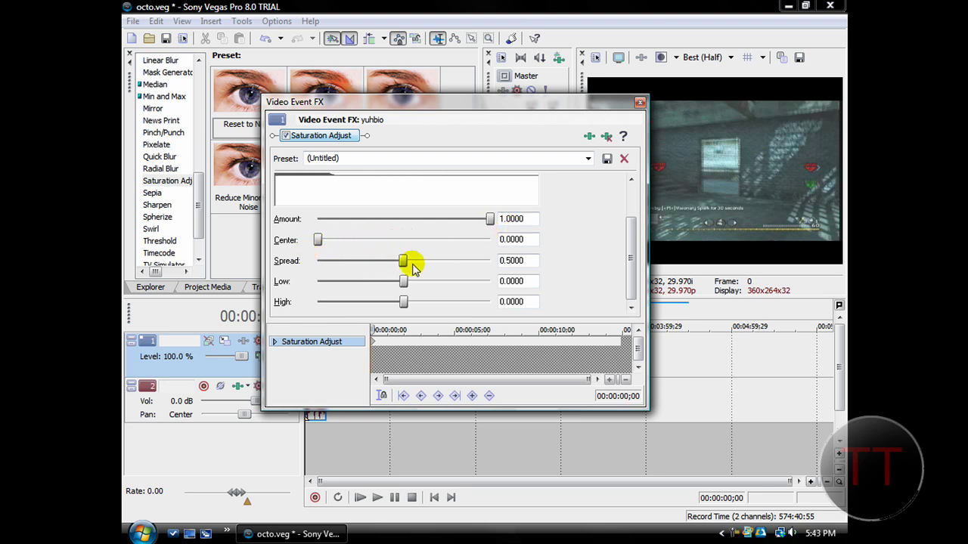
{"action": "left_click_drag", "start_coordinate": [403, 261], "coordinate": [514, 264]}
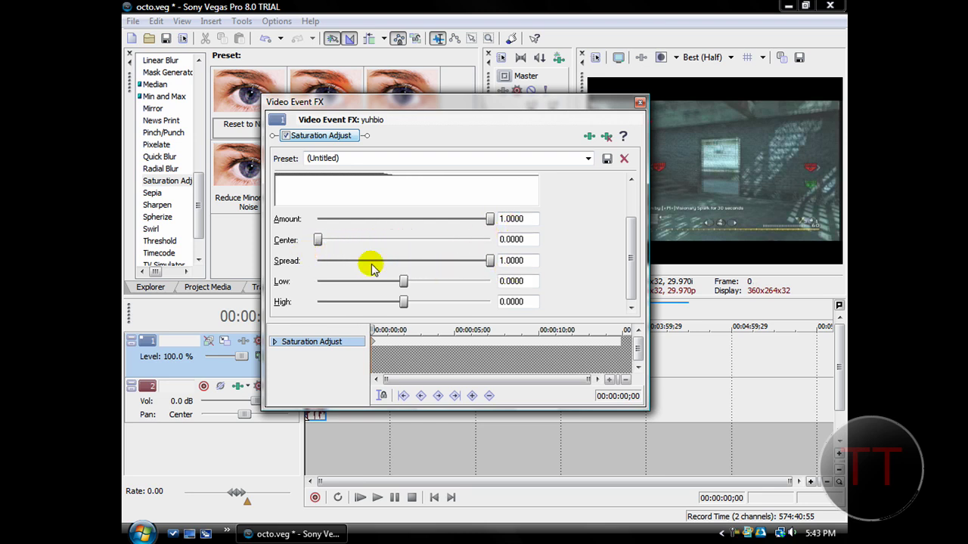
Set Low to 0.3000 and High to -0.2000, then close the effect settings
{"action": "left_click_drag", "start_coordinate": [406, 282], "coordinate": [425, 284]}
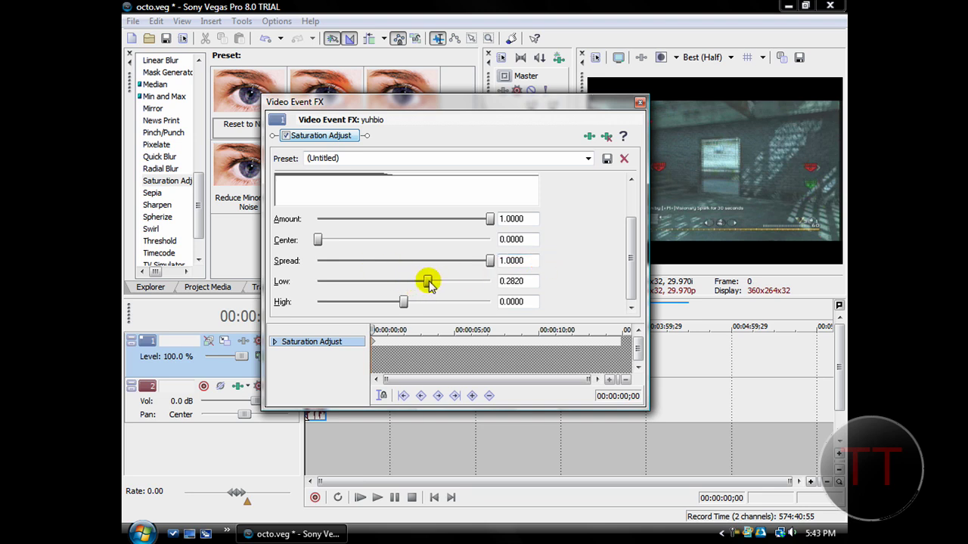
{"action": "left_click_drag", "start_coordinate": [428, 283], "coordinate": [430, 282]}
{"action": "left_click_drag", "start_coordinate": [536, 281], "coordinate": [514, 281]}
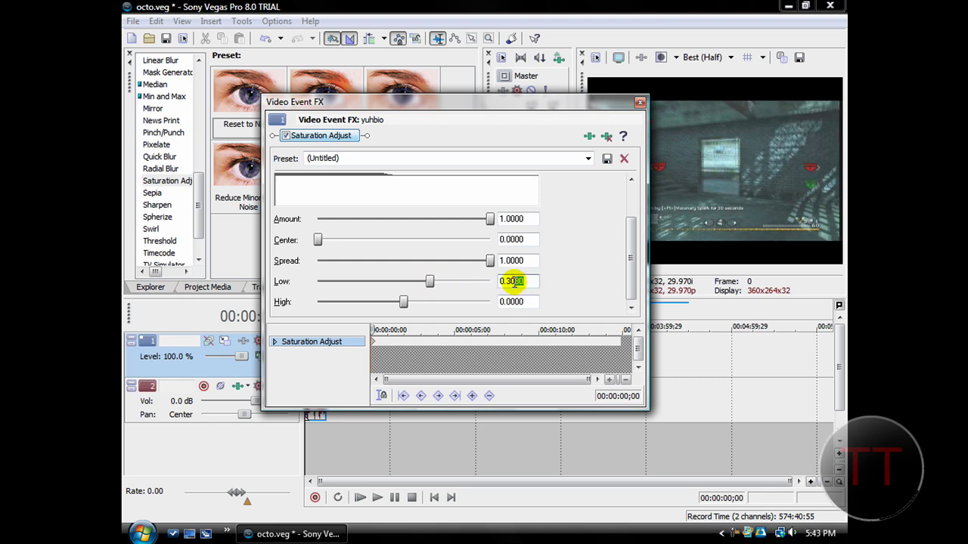
{"action": "left_click_drag", "start_coordinate": [404, 301], "coordinate": [388, 310]}
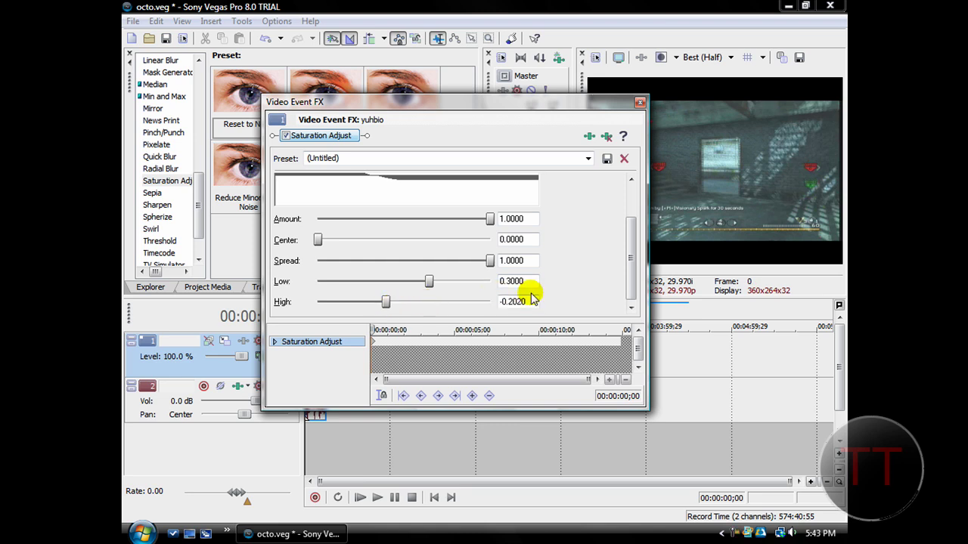
{"action": "left_click_drag", "start_coordinate": [502, 301], "coordinate": [537, 301]}
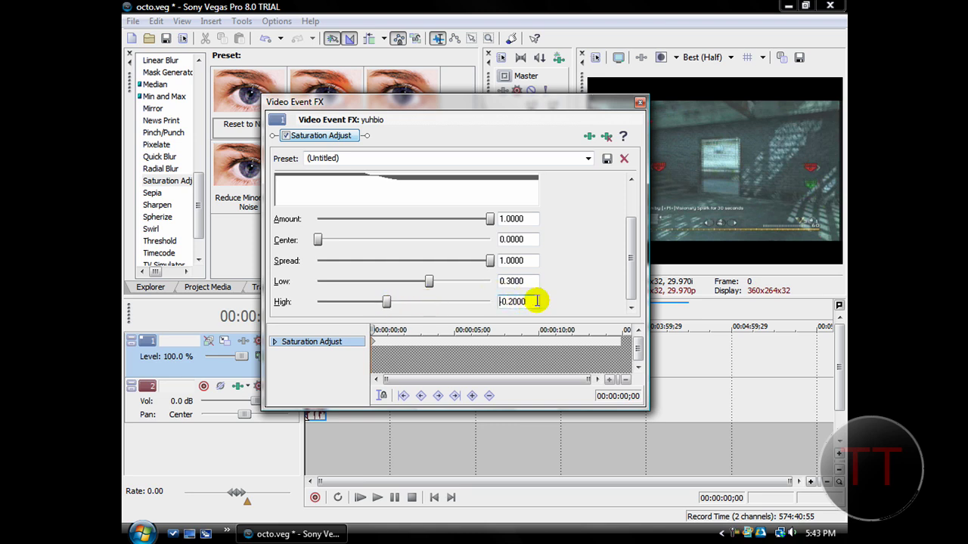
{"action": "left_click", "coordinate": [639, 102]}
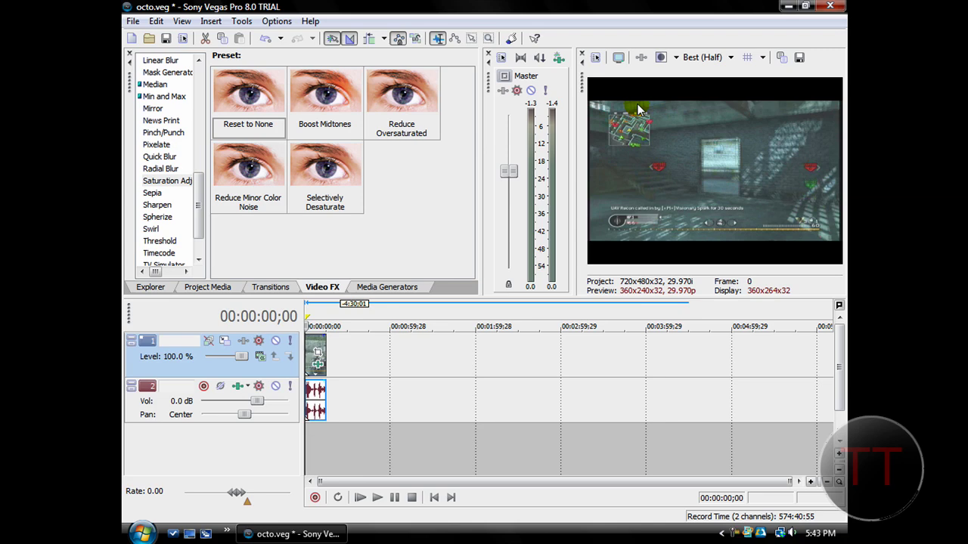
Save the clip's Saturation Adjust settings as a preset named 'YT Quality boost'
{"action": "left_click", "coordinate": [319, 363]}
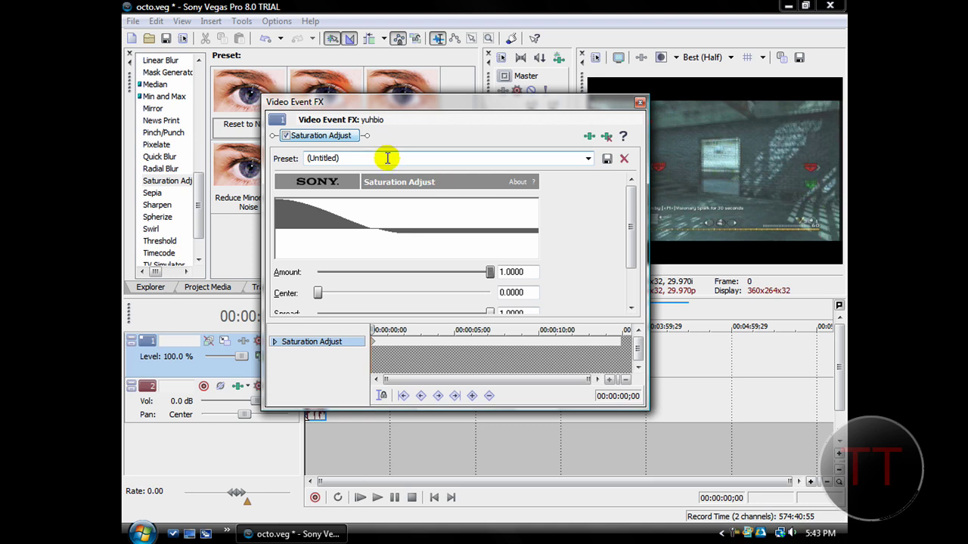
{"action": "left_click", "coordinate": [344, 157]}
{"action": "type", "text": "YT Quali"}
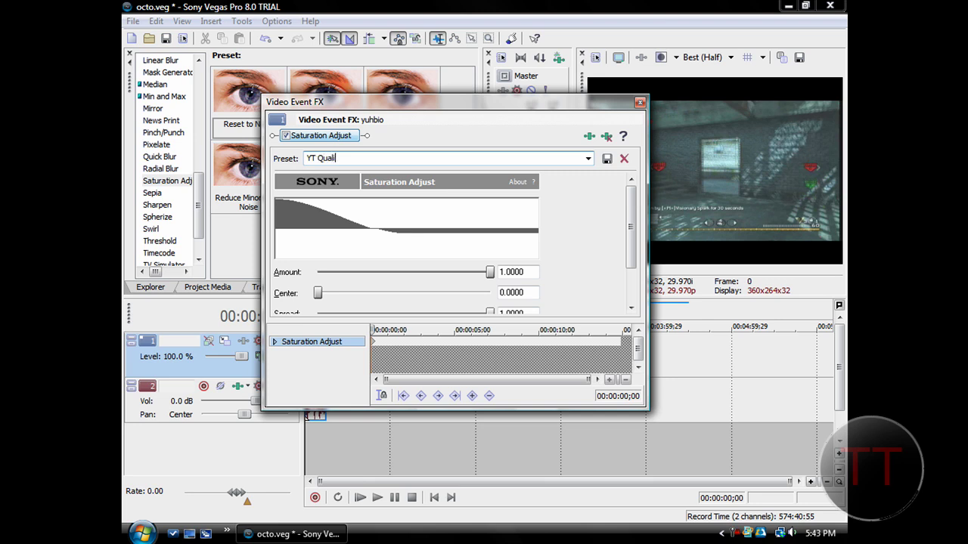
{"action": "type", "text": "ty boost"}
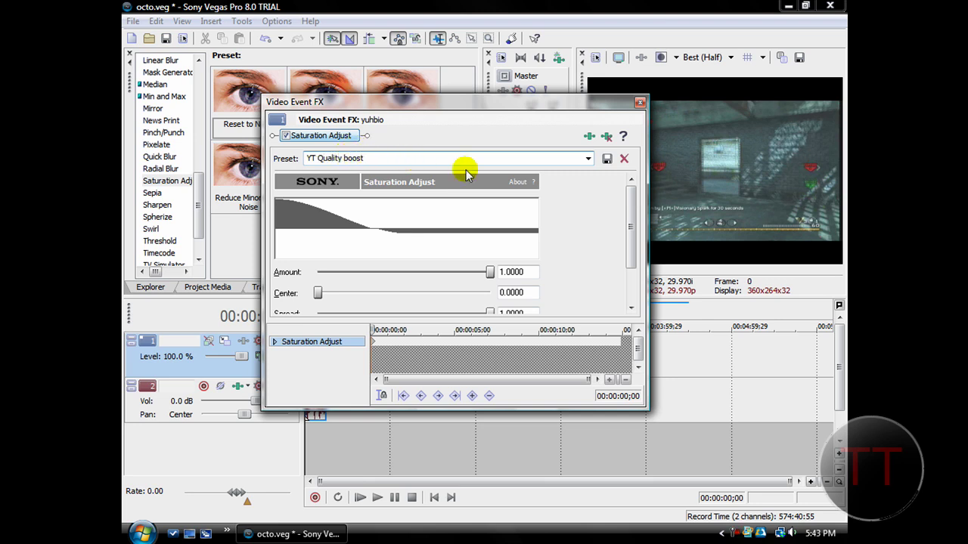
{"action": "left_click", "coordinate": [606, 158]}
{"action": "left_click", "coordinate": [639, 102]}
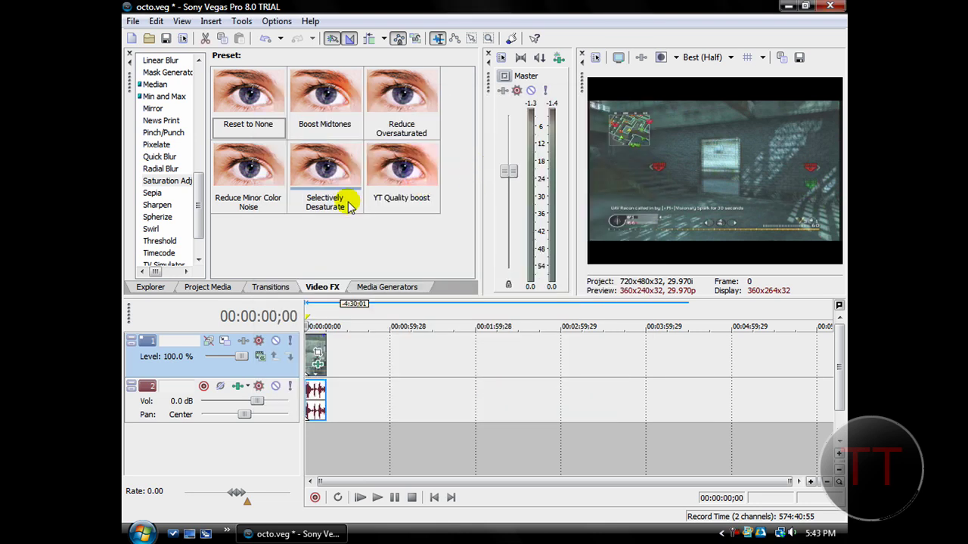
Apply the Medium Sharpen preset (Amount 0.500) to the clip and save it as 'YT sharpen'
{"action": "left_click", "coordinate": [157, 205]}
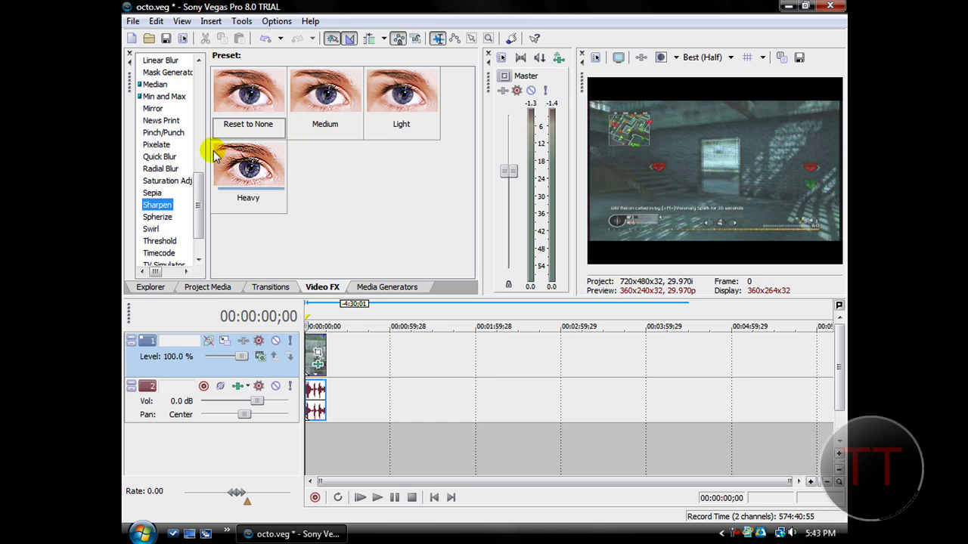
{"action": "left_click_drag", "start_coordinate": [327, 89], "coordinate": [312, 347]}
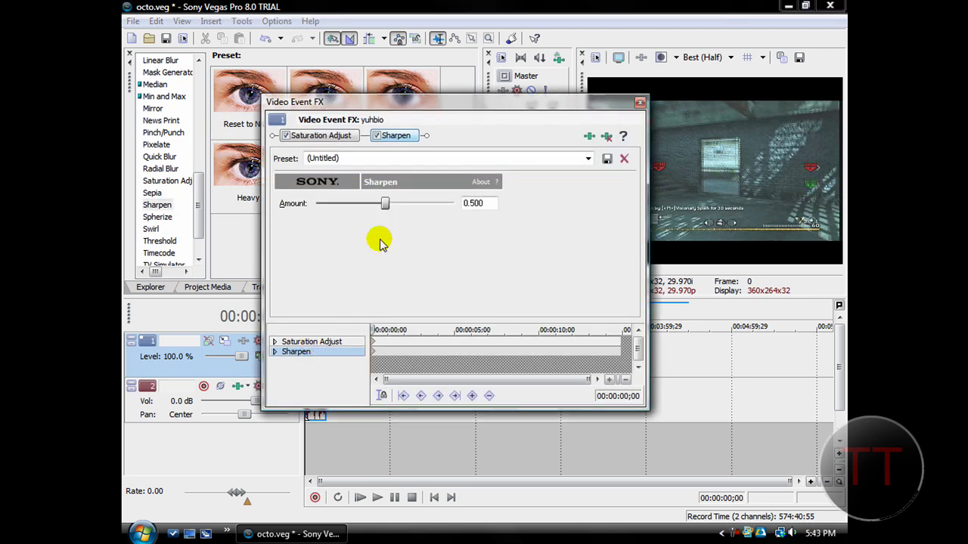
{"action": "left_click", "coordinate": [348, 159]}
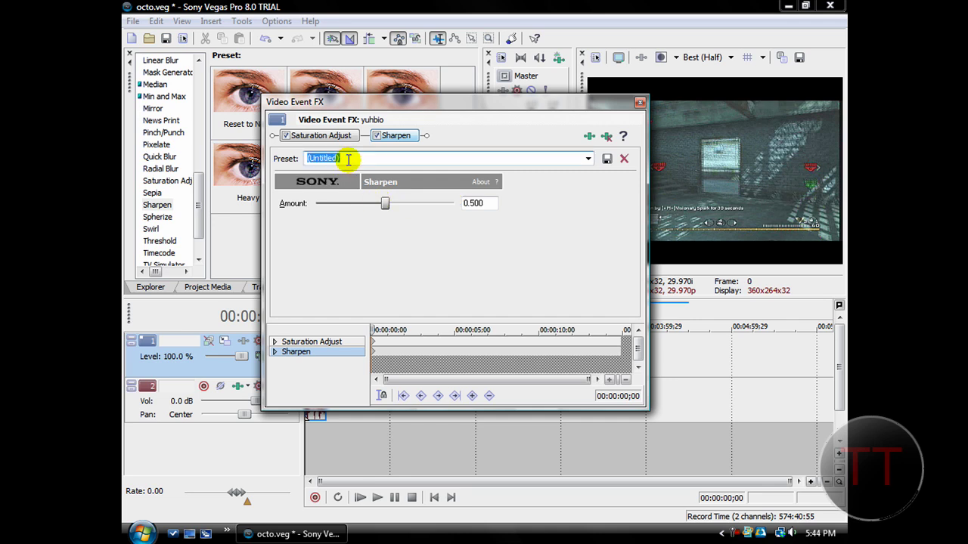
{"action": "type", "text": "YT sharpen"}
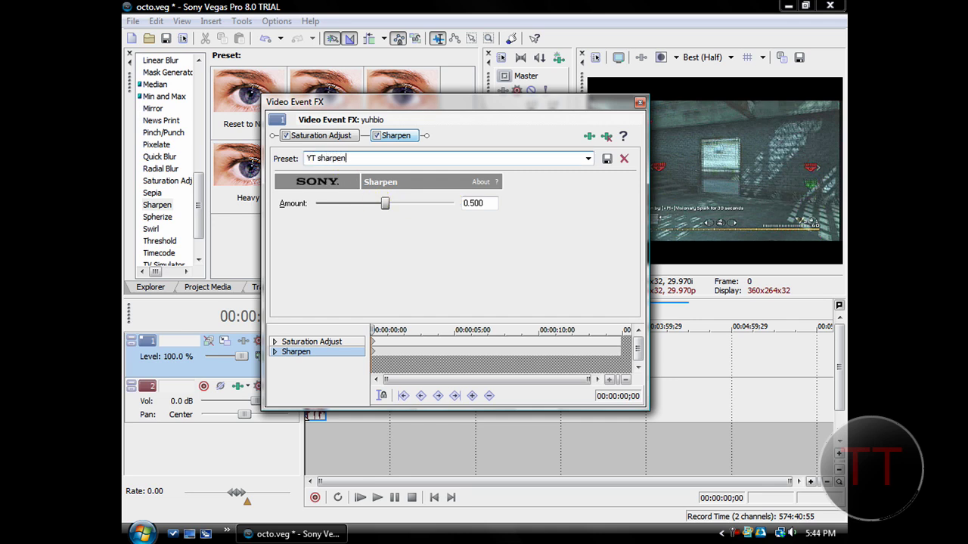
{"action": "left_click", "coordinate": [607, 158]}
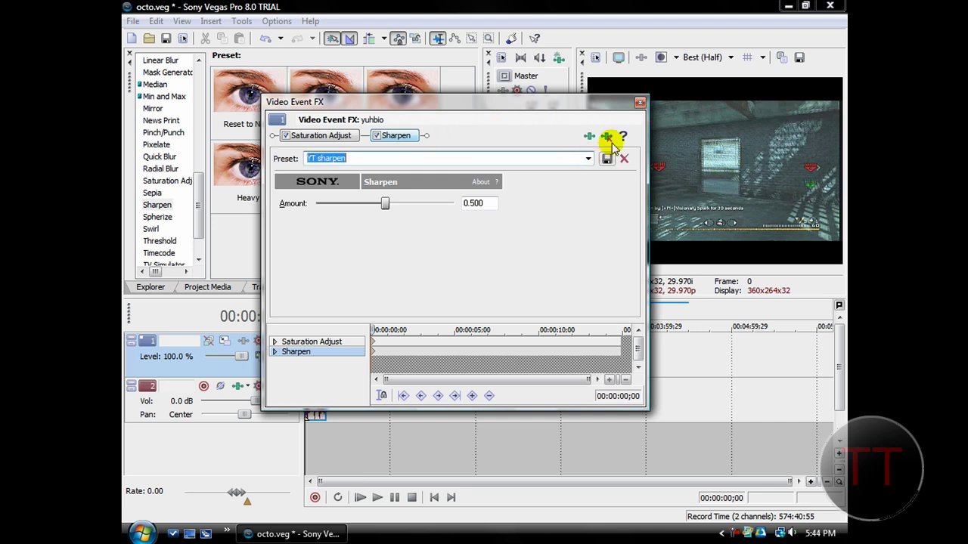
{"action": "left_click", "coordinate": [639, 101]}
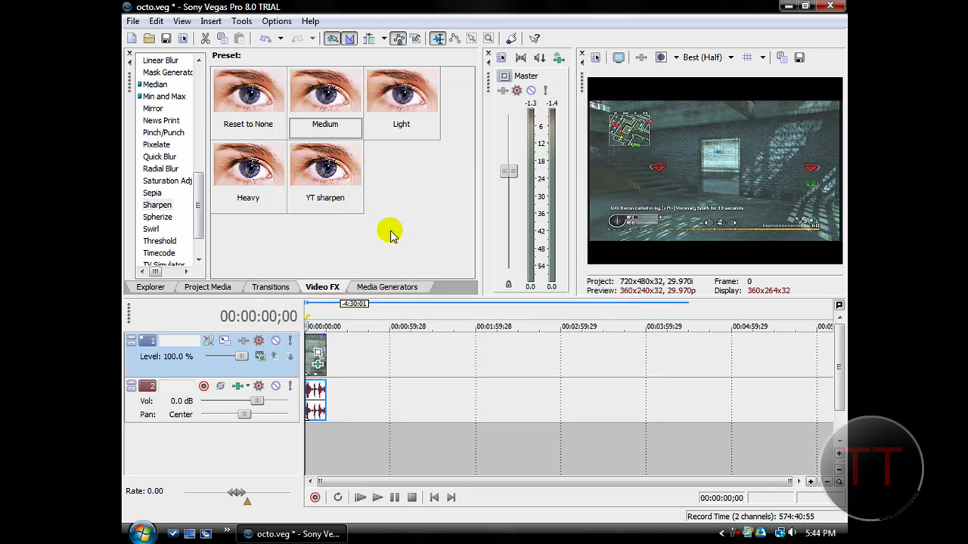
{"action": "left_click_drag", "start_coordinate": [194, 210], "coordinate": [198, 110]}
Drop the 'Reset to None' Brightness and Contrast preset onto video track 1
{"action": "left_click", "coordinate": [168, 110]}
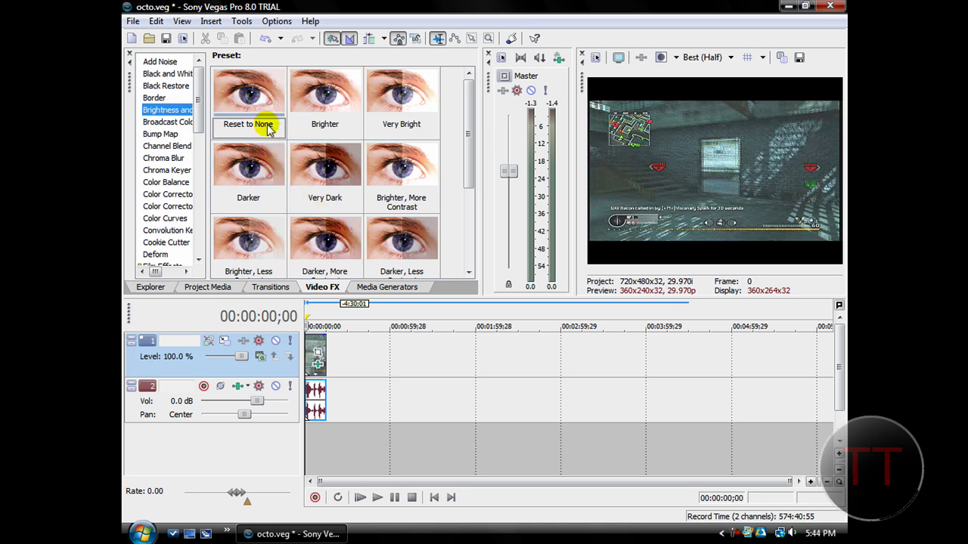
{"action": "left_click_drag", "start_coordinate": [256, 100], "coordinate": [322, 295]}
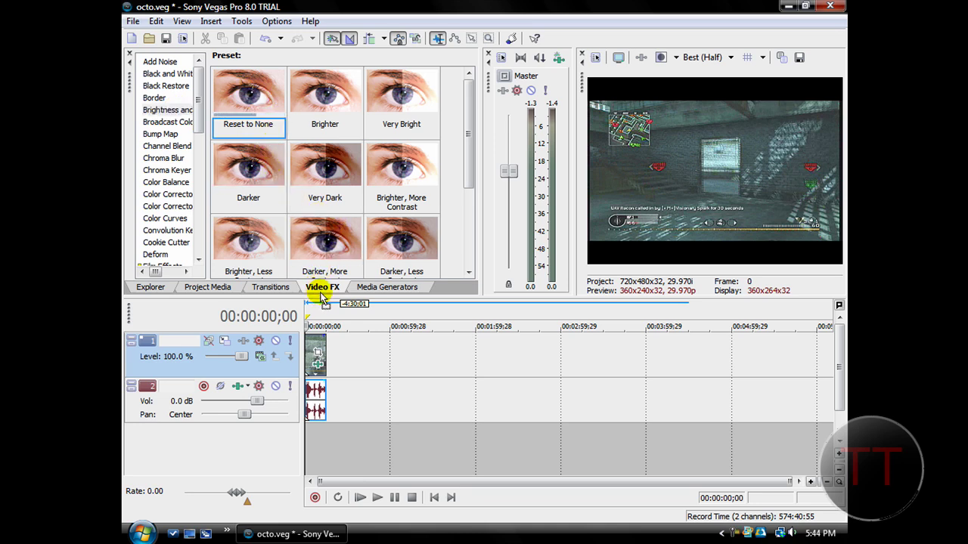
{"action": "left_click_drag", "start_coordinate": [321, 297], "coordinate": [163, 356]}
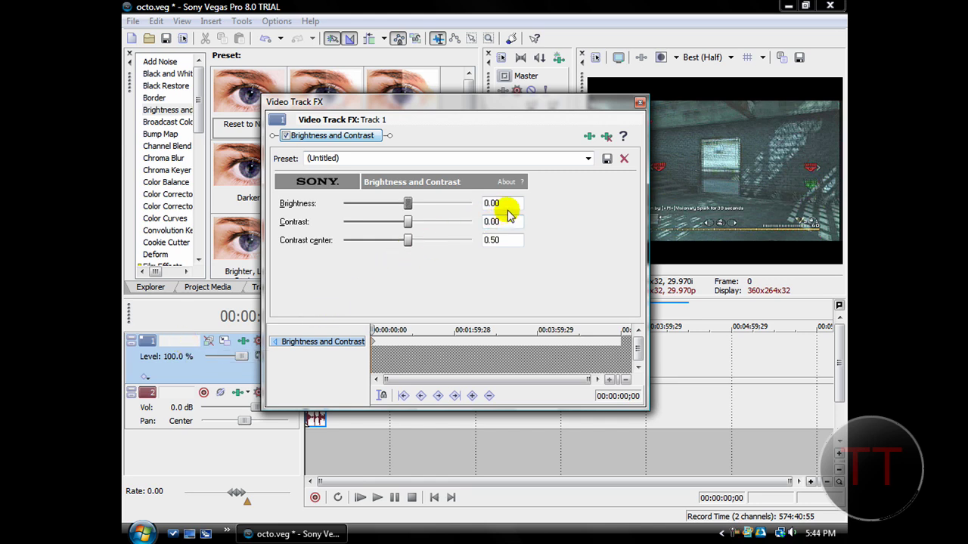
Enter Brightness 0.12, Contrast 0.20 and Contrast center 0.82, then move the dialog aside
{"action": "left_click", "coordinate": [495, 203]}
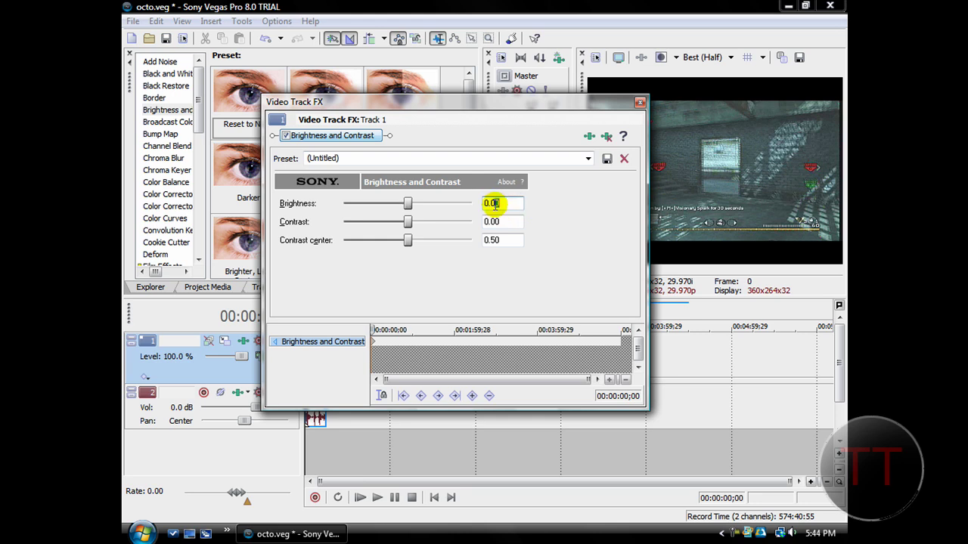
{"action": "double_click", "coordinate": [492, 203]}
{"action": "type", "text": "0.12"}
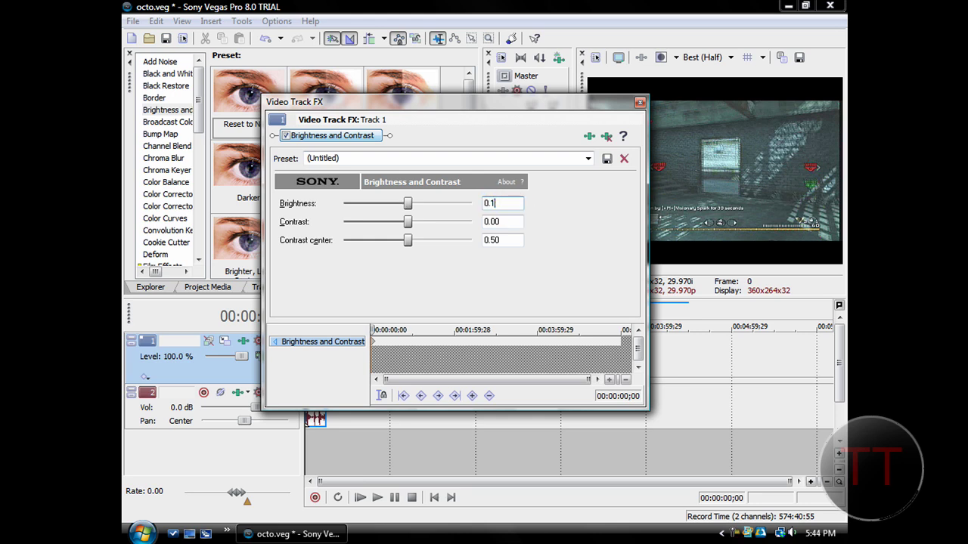
{"action": "left_click", "coordinate": [491, 221]}
{"action": "type", "text": "0"}
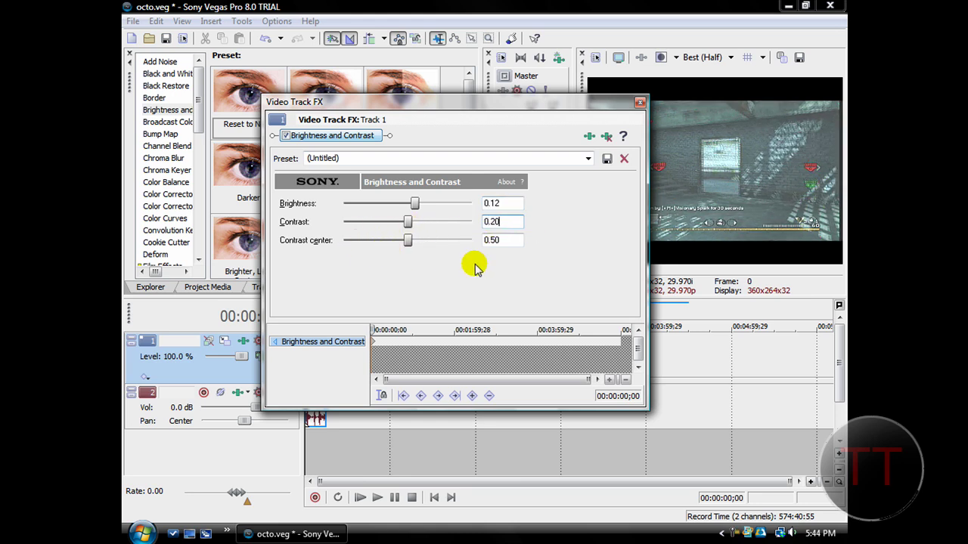
{"action": "left_click", "coordinate": [520, 242]}
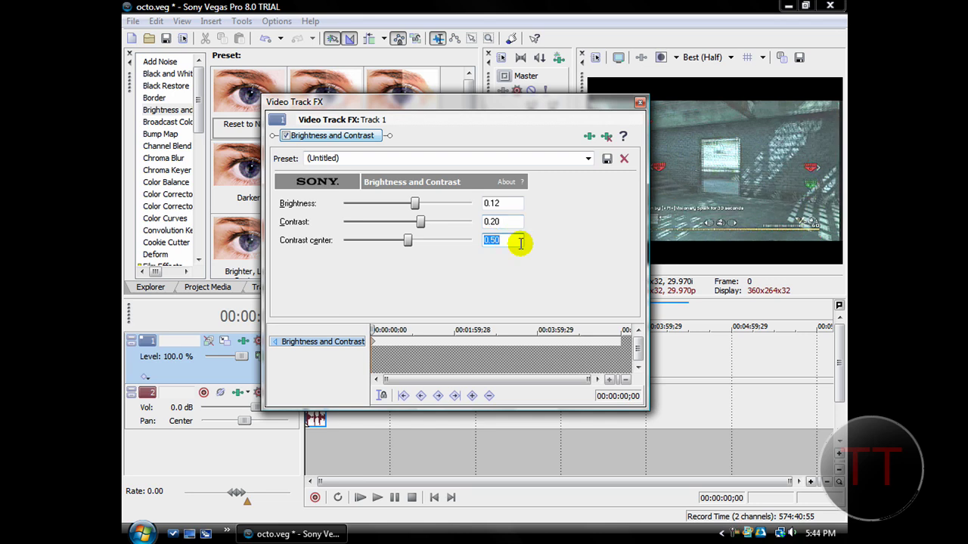
{"action": "type", "text": "0.82"}
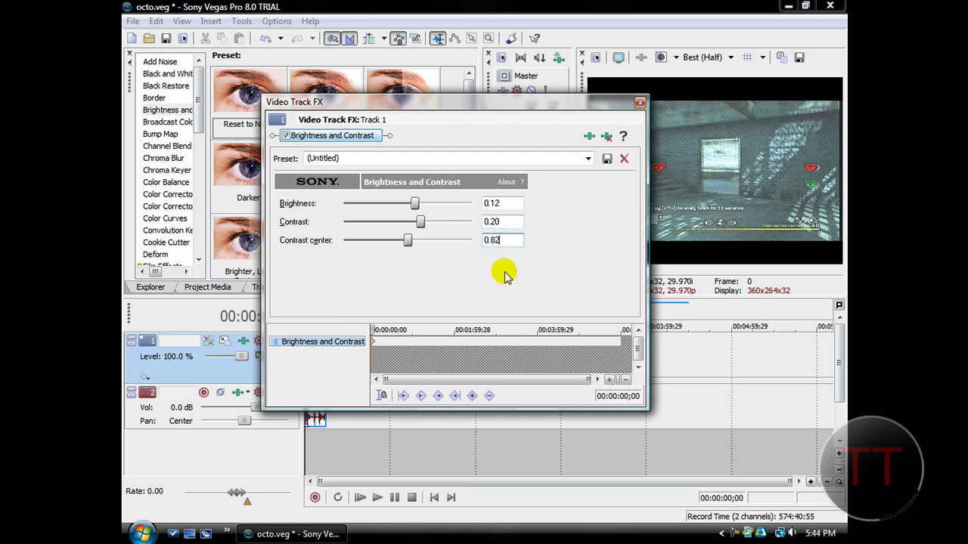
{"action": "left_click_drag", "start_coordinate": [494, 108], "coordinate": [419, 130]}
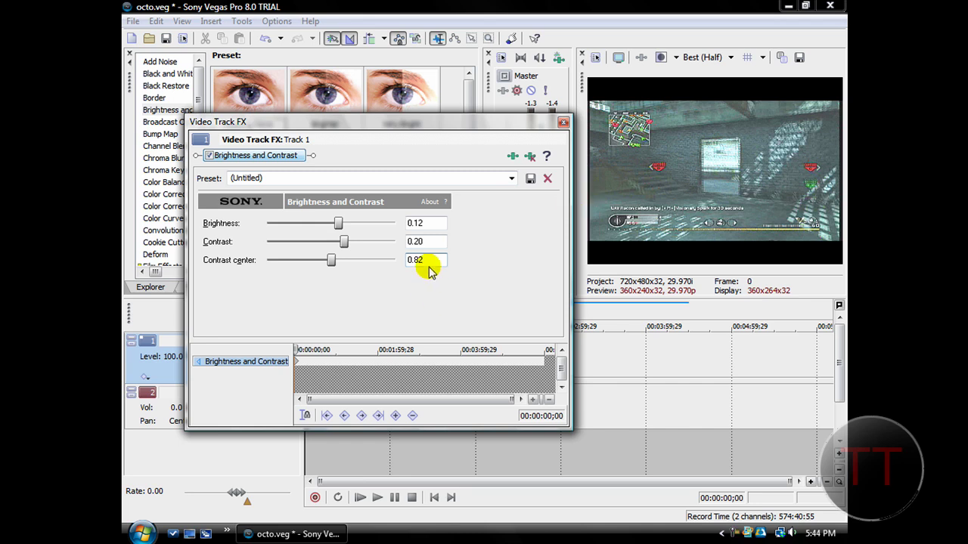
Close the Brightness and Contrast dialog and reopen it from track 1's FX list
{"action": "left_click", "coordinate": [564, 122]}
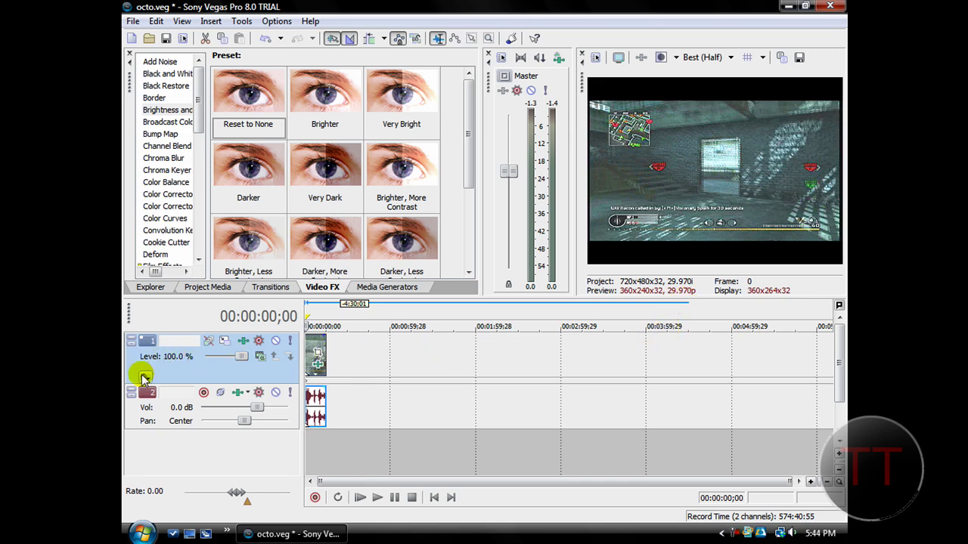
{"action": "left_click", "coordinate": [145, 377]}
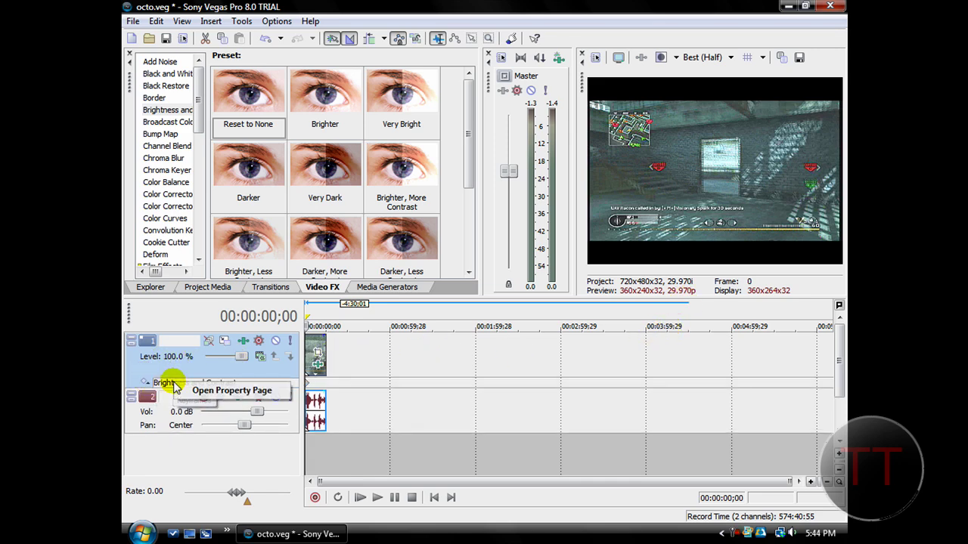
{"action": "left_click", "coordinate": [180, 386]}
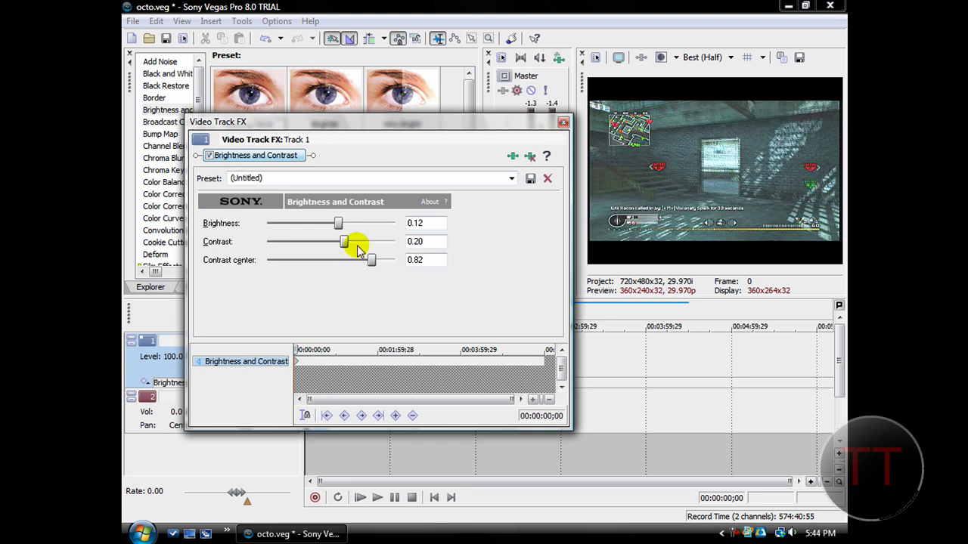
Change Brightness to -0.10, Contrast to 0.08 and Contrast center to 1.00
{"action": "double_click", "coordinate": [423, 223]}
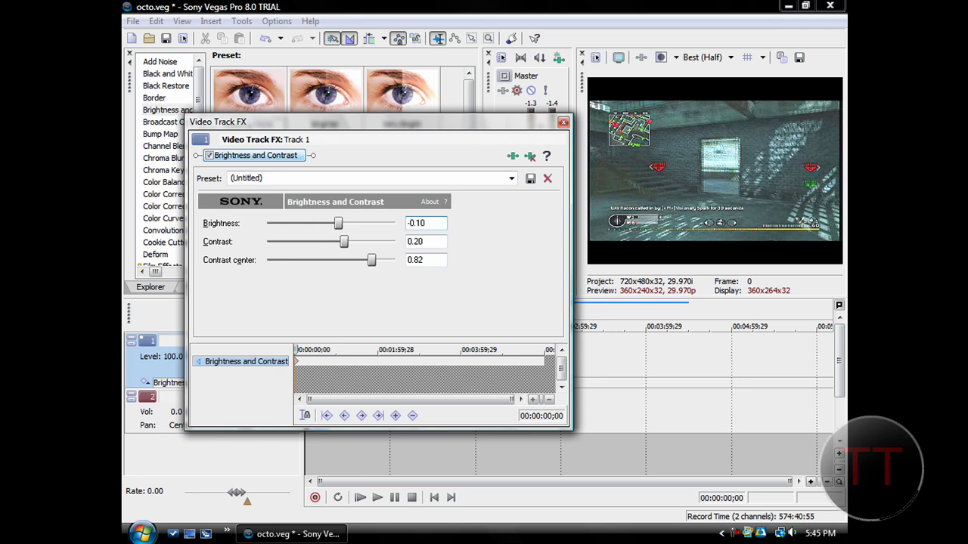
{"action": "type", "text": "-0.10"}
{"action": "left_click", "coordinate": [431, 242]}
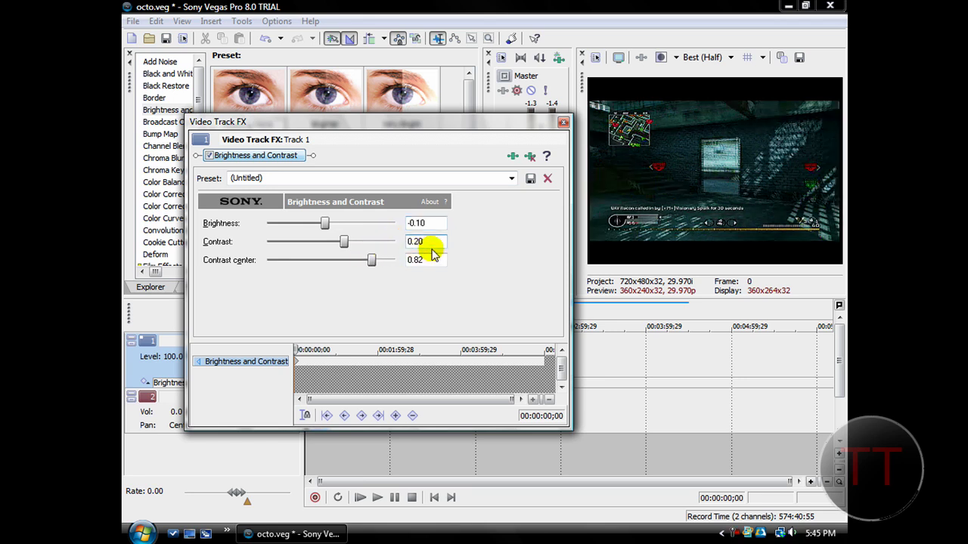
{"action": "left_click_drag", "start_coordinate": [432, 244], "coordinate": [398, 249]}
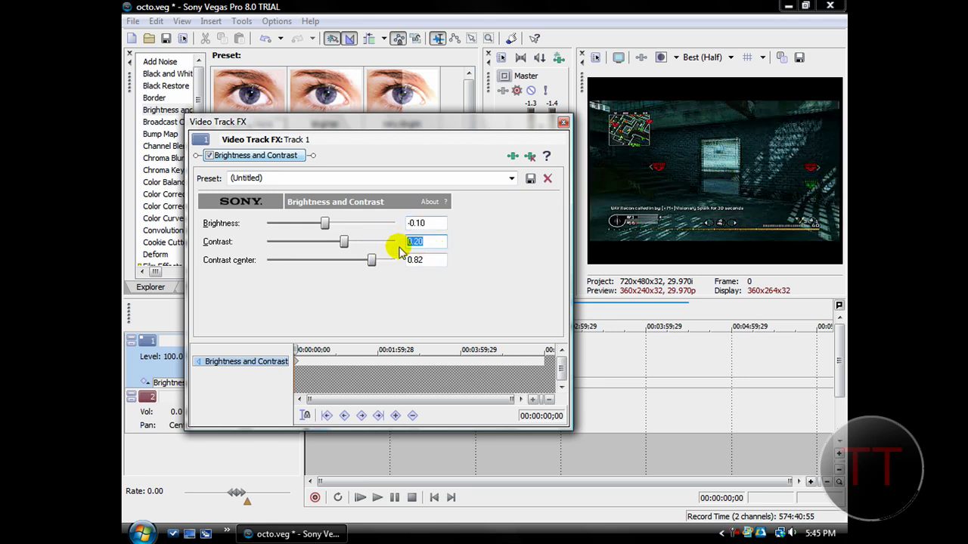
{"action": "key", "text": "BackSpace"}
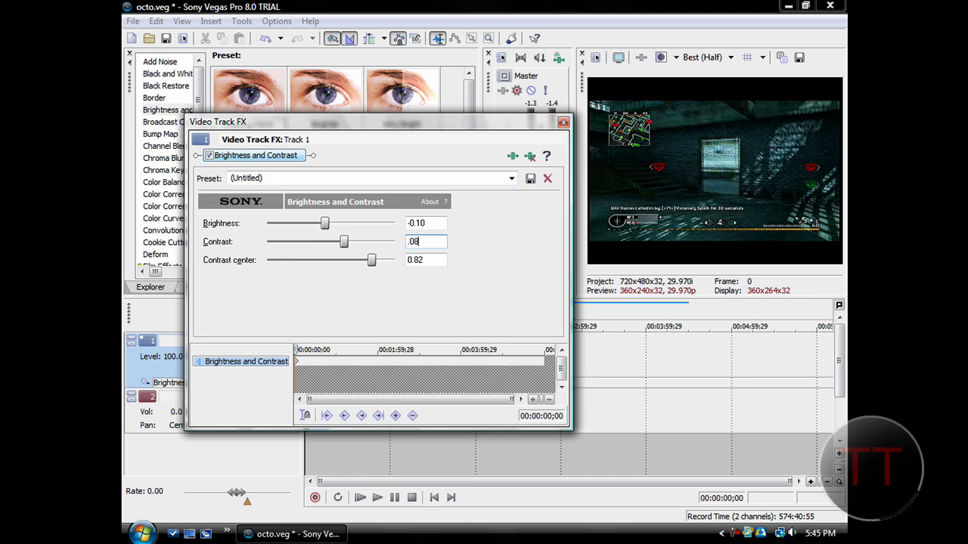
{"action": "type", "text": ".08"}
{"action": "left_click_drag", "start_coordinate": [427, 259], "coordinate": [400, 264]}
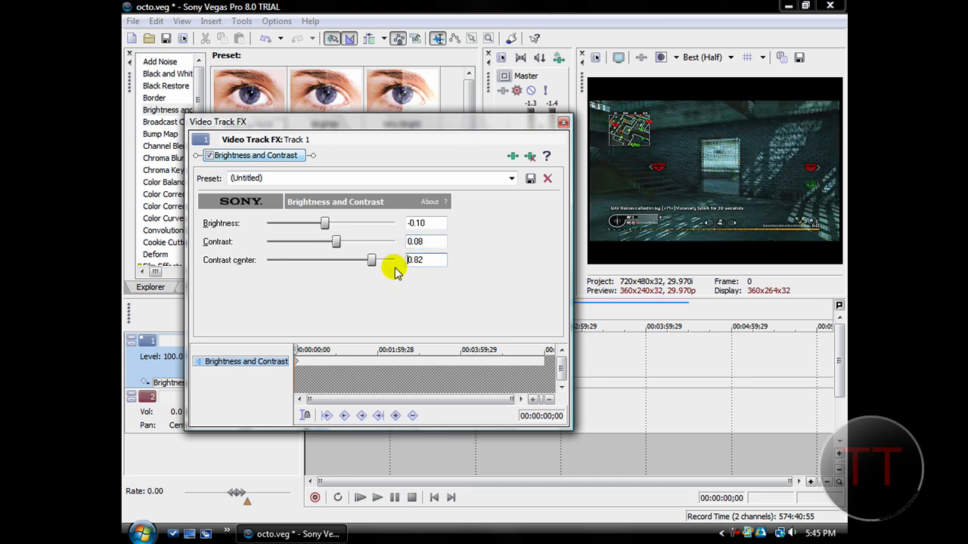
{"action": "type", "text": "1"}
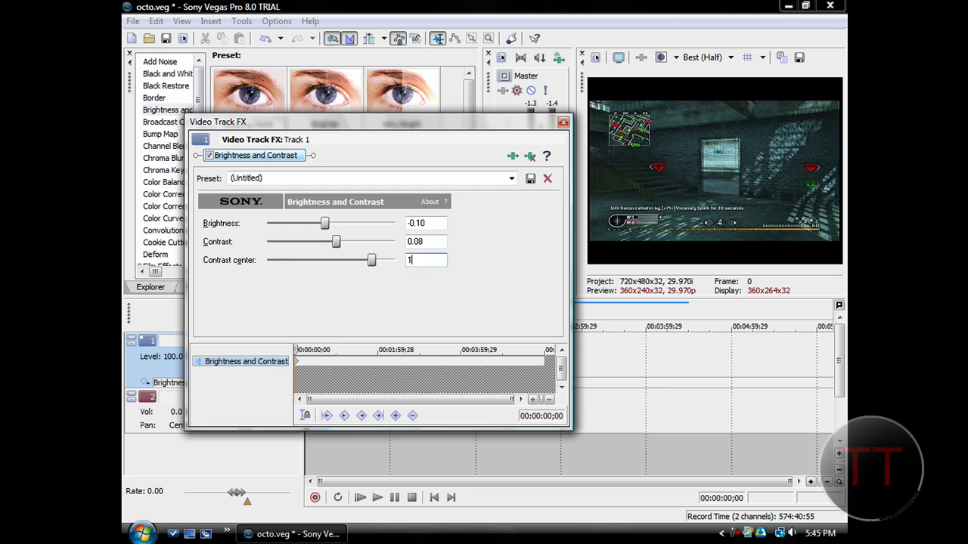
Close the track FX settings and browse the Color Corrector, Color Corrector (Secondary) and Color Curves presets
{"action": "left_click", "coordinate": [564, 122]}
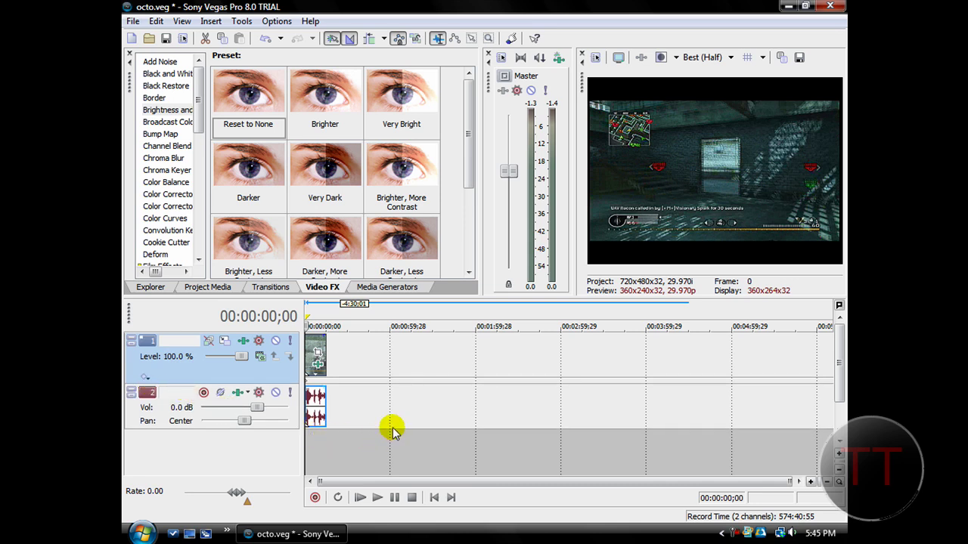
{"action": "left_click", "coordinate": [184, 196]}
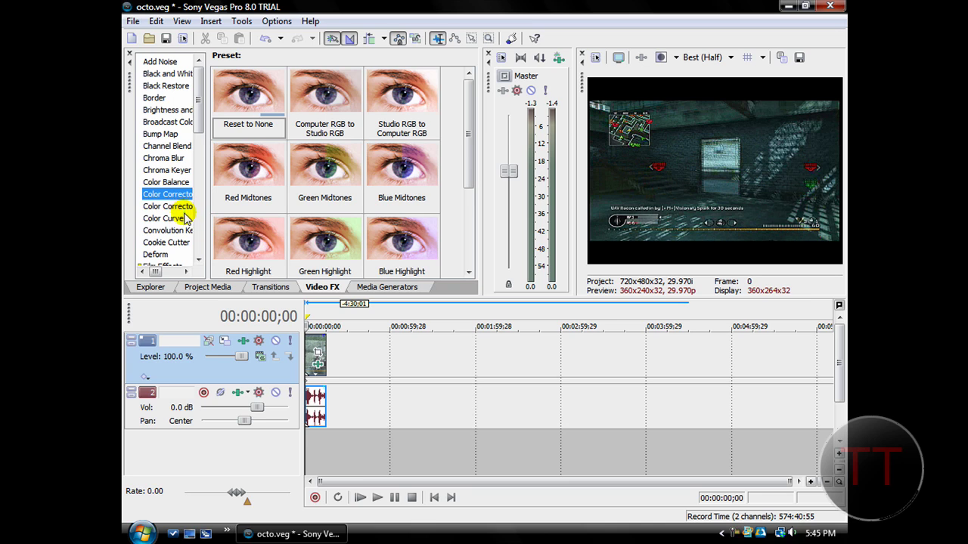
{"action": "left_click", "coordinate": [182, 208]}
{"action": "left_click", "coordinate": [180, 219]}
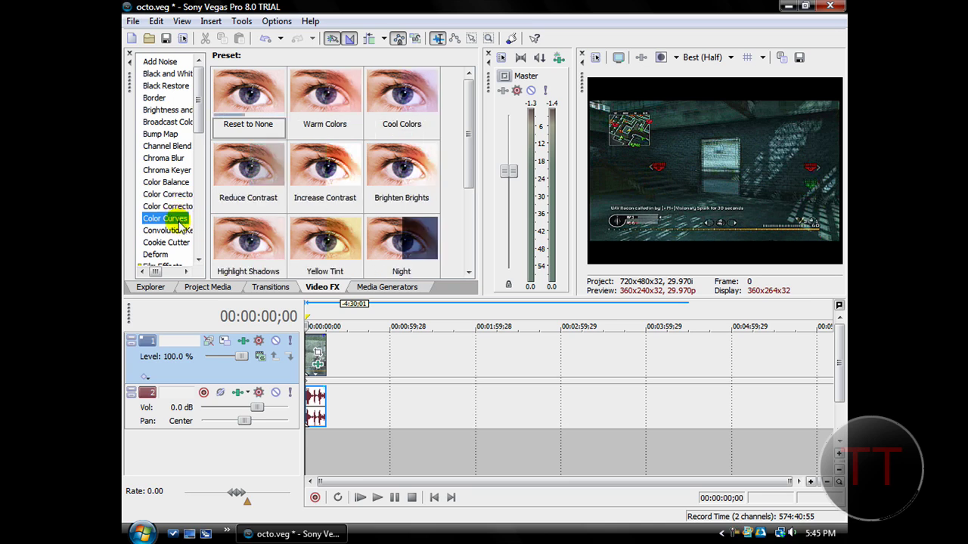
{"action": "left_click_drag", "start_coordinate": [466, 158], "coordinate": [464, 123]}
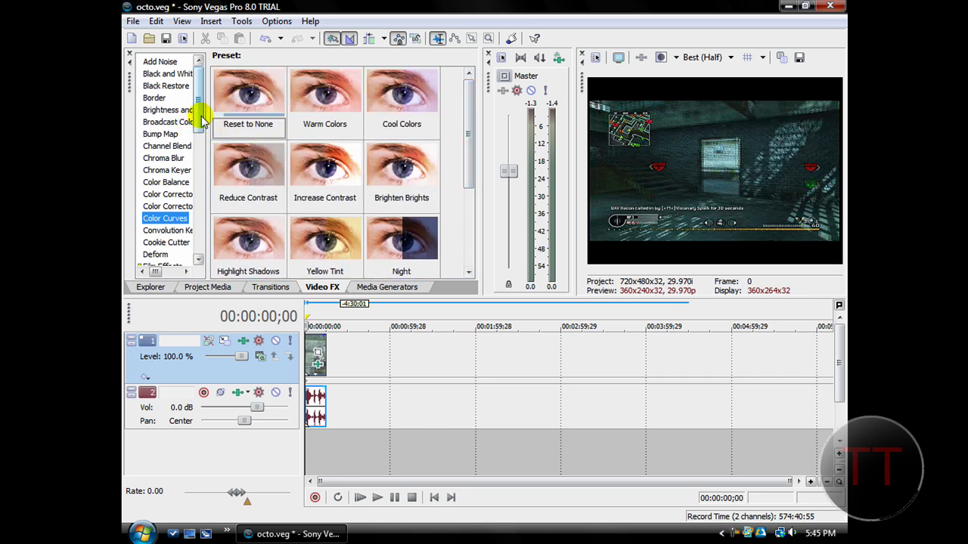
{"action": "left_click_drag", "start_coordinate": [198, 108], "coordinate": [226, 172]}
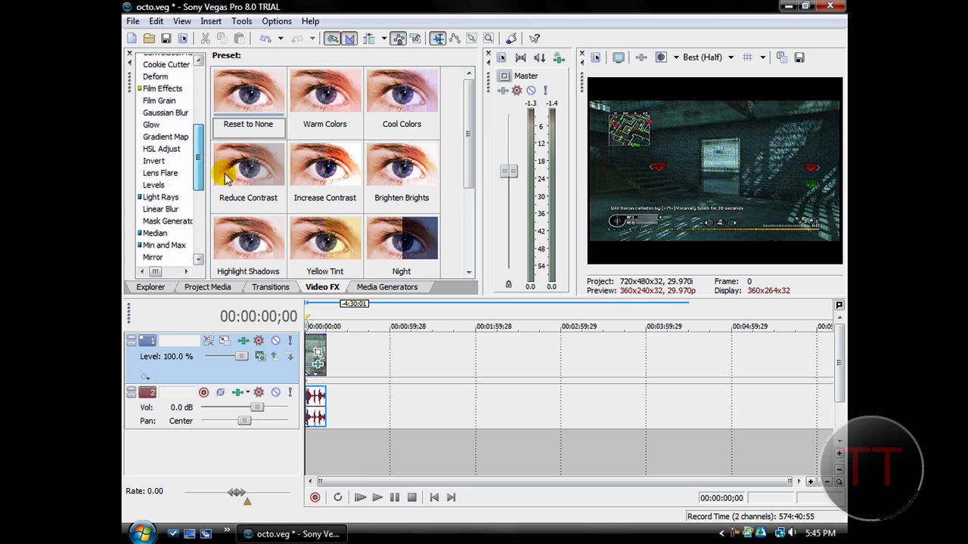
{"action": "scroll", "coordinate": [225, 179], "scroll_direction": "down", "scroll_amount": 4}
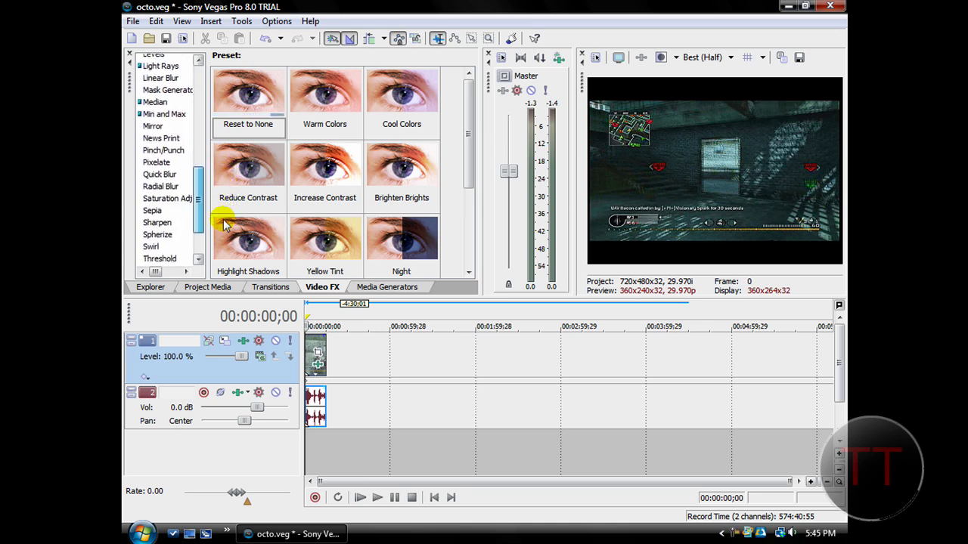
{"action": "scroll", "coordinate": [225, 225], "scroll_direction": "down", "scroll_amount": 2}
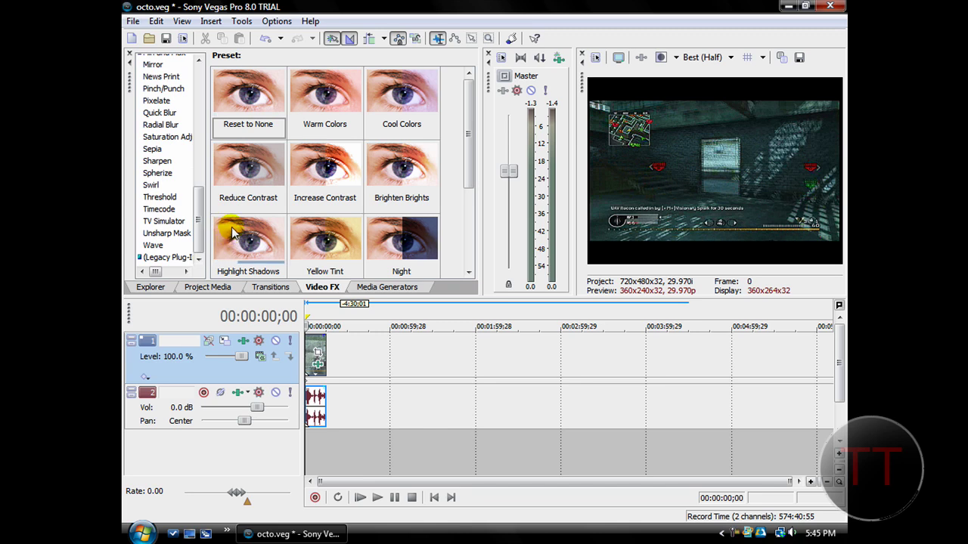